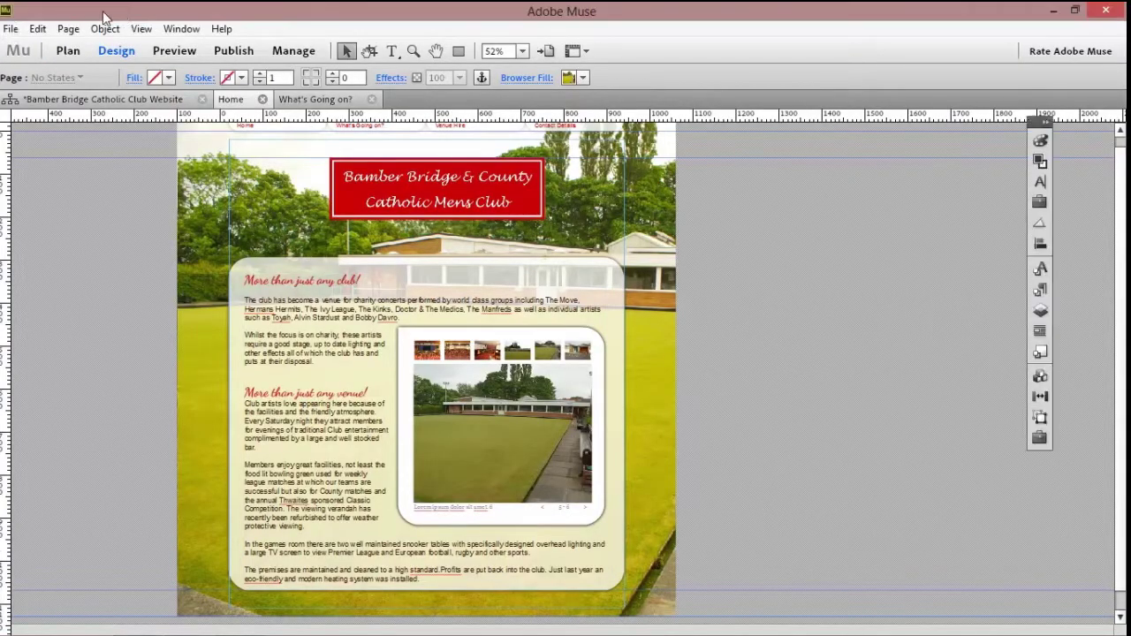
# Add an in-browser editing user from the File menu to open the Admin Console's Admin Users page.
pyautogui.click(11, 30)
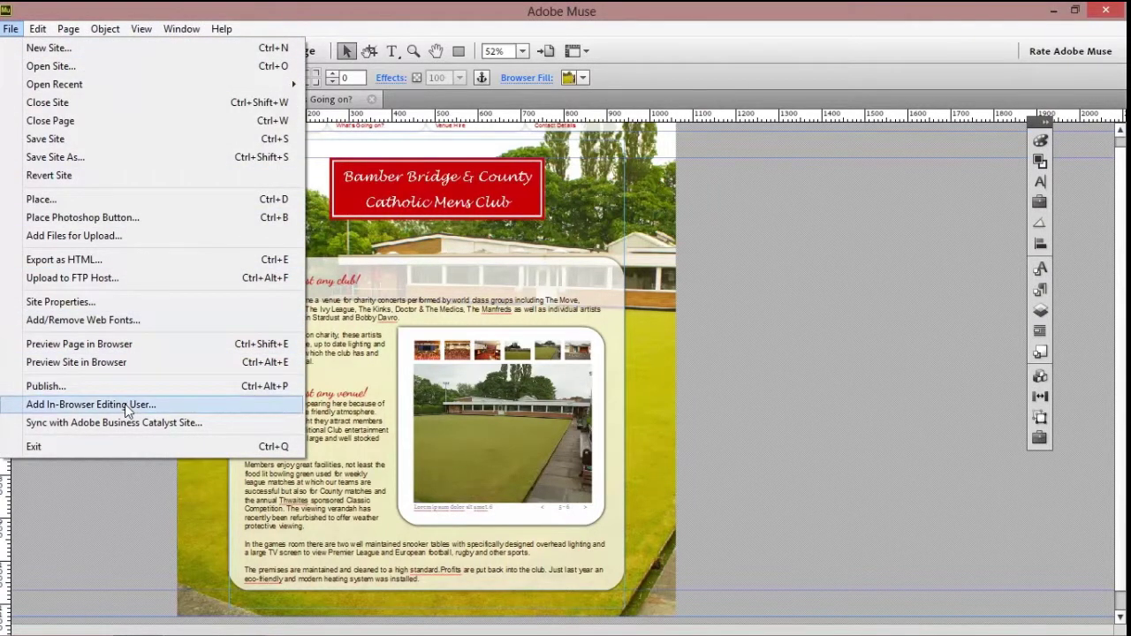
pyautogui.click(125, 404)
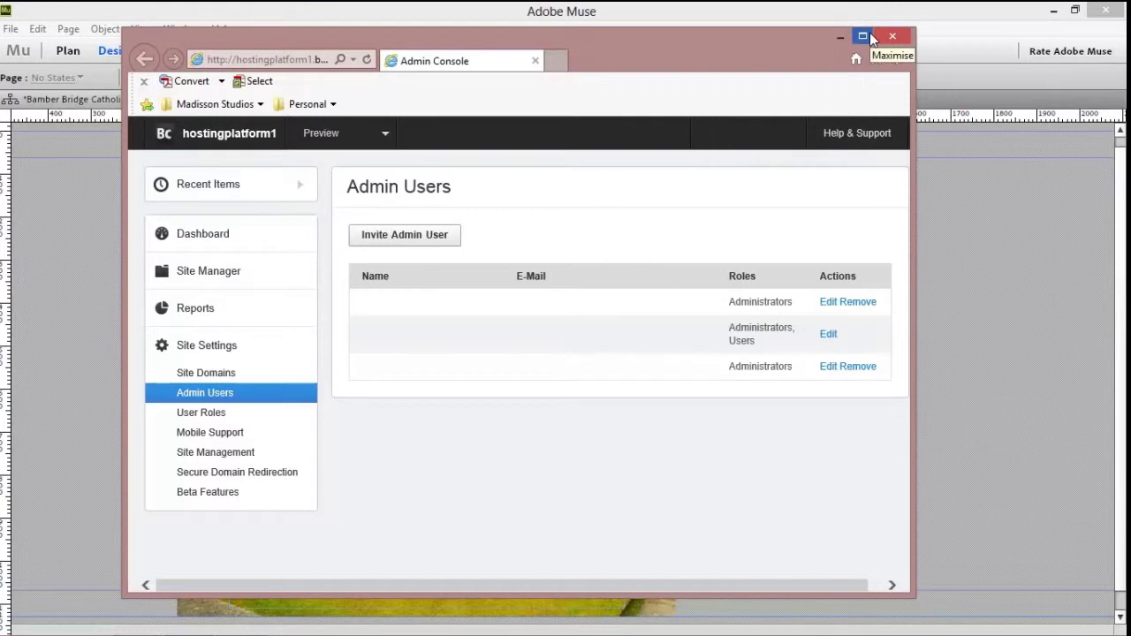
# Invite a new admin user, entering their first name, and give them the Administrators role.
pyautogui.click(871, 39)
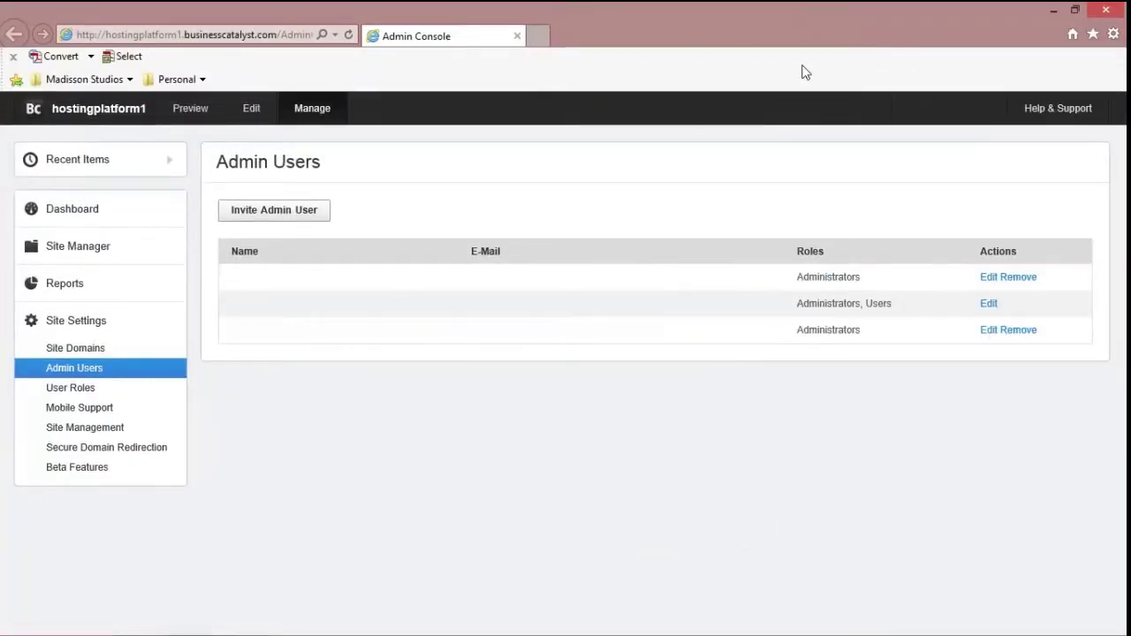
pyautogui.click(314, 215)
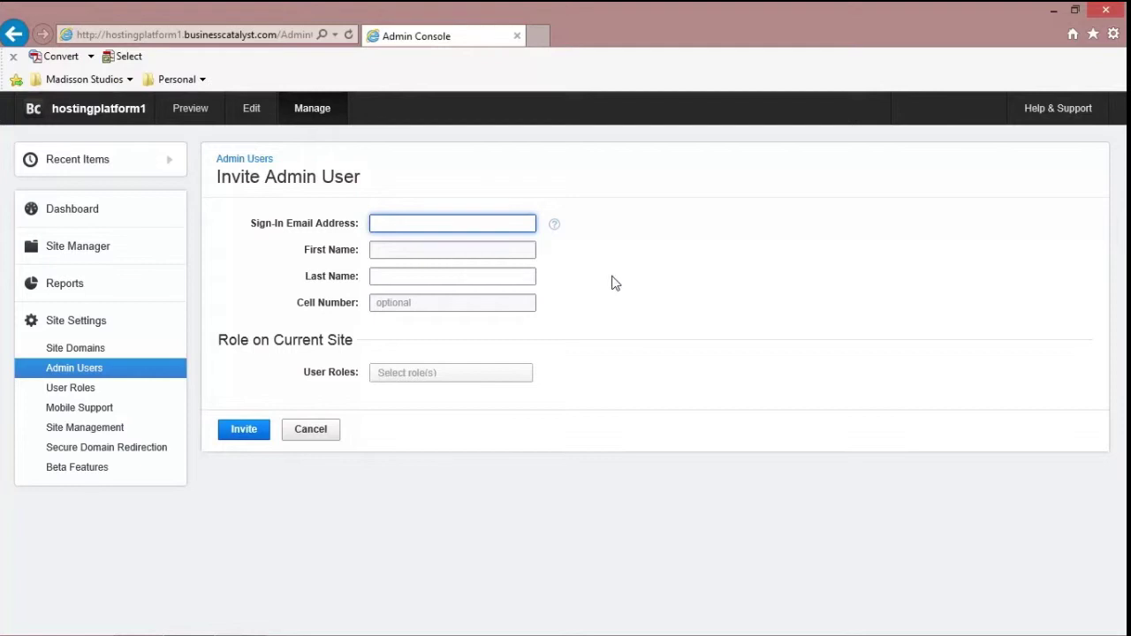
pyautogui.click(509, 251)
pyautogui.write('T')
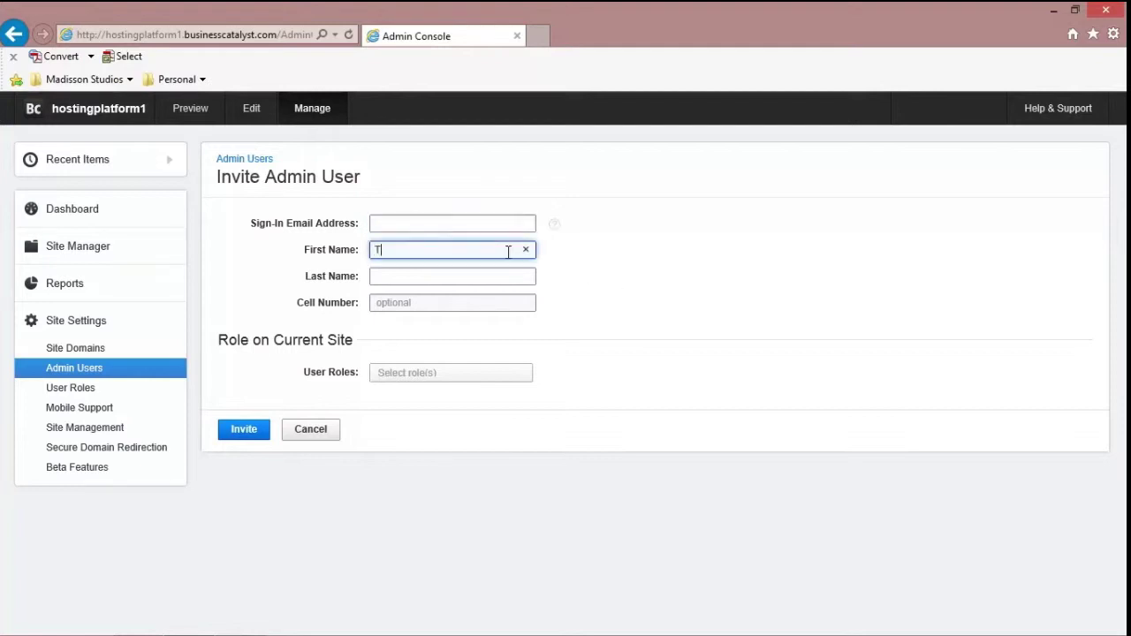
pyautogui.write('om')
pyautogui.press('Tab')
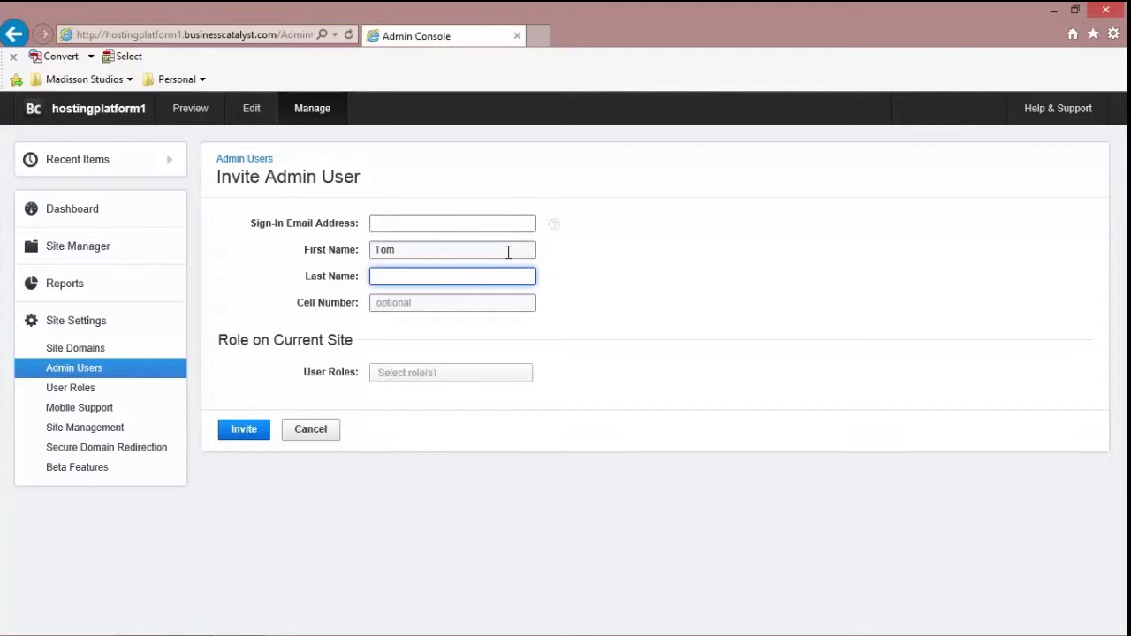
pyautogui.click(417, 380)
pyautogui.click(415, 392)
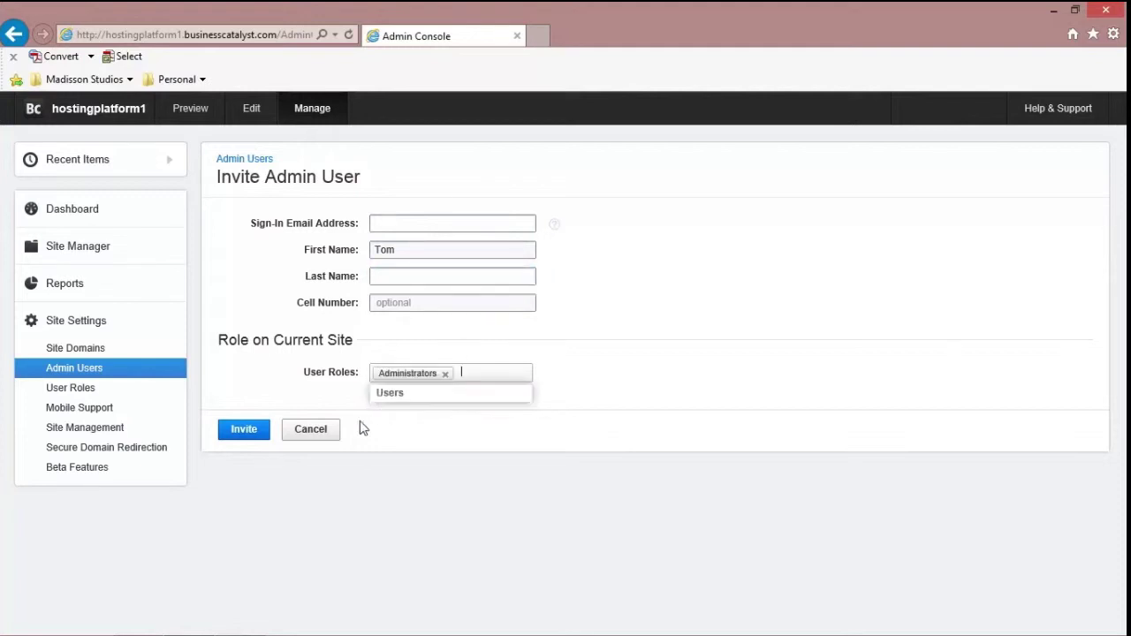
pyautogui.click(252, 440)
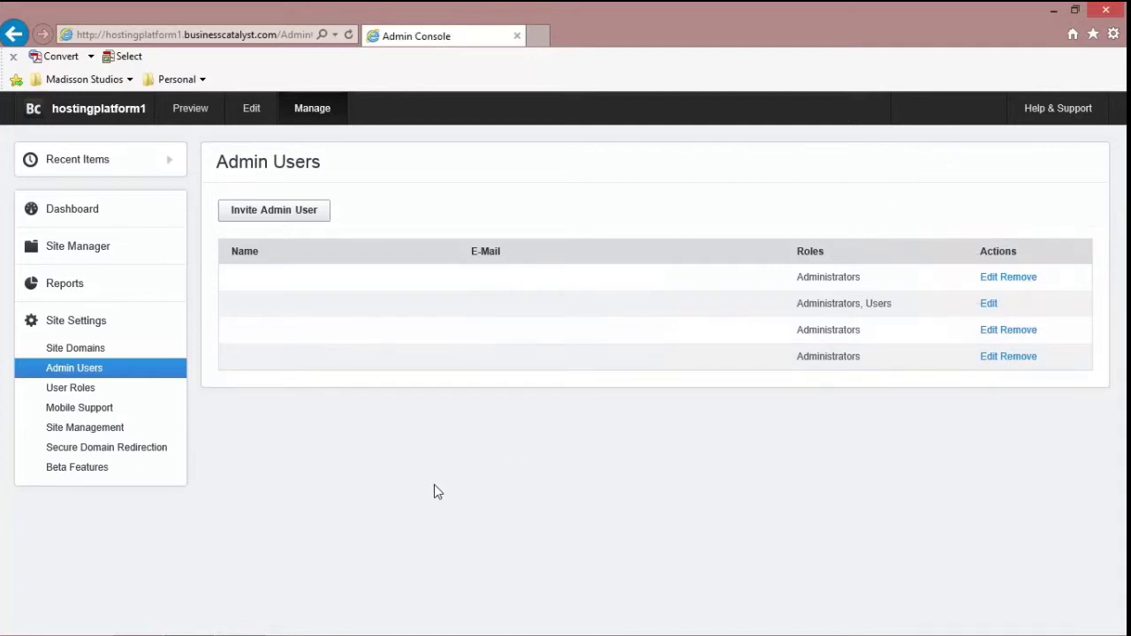
# Copy the account setup link from the Business Catalyst invitation email and return to the browser.
pyautogui.press('super')
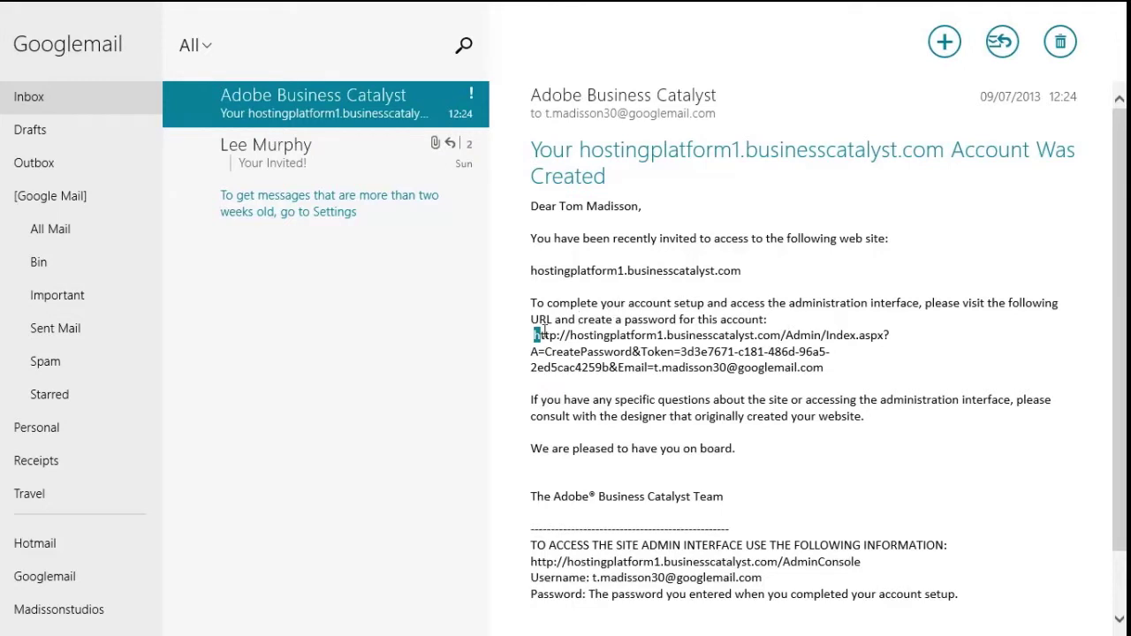
pyautogui.moveTo(534, 335); pyautogui.dragTo(827, 369)
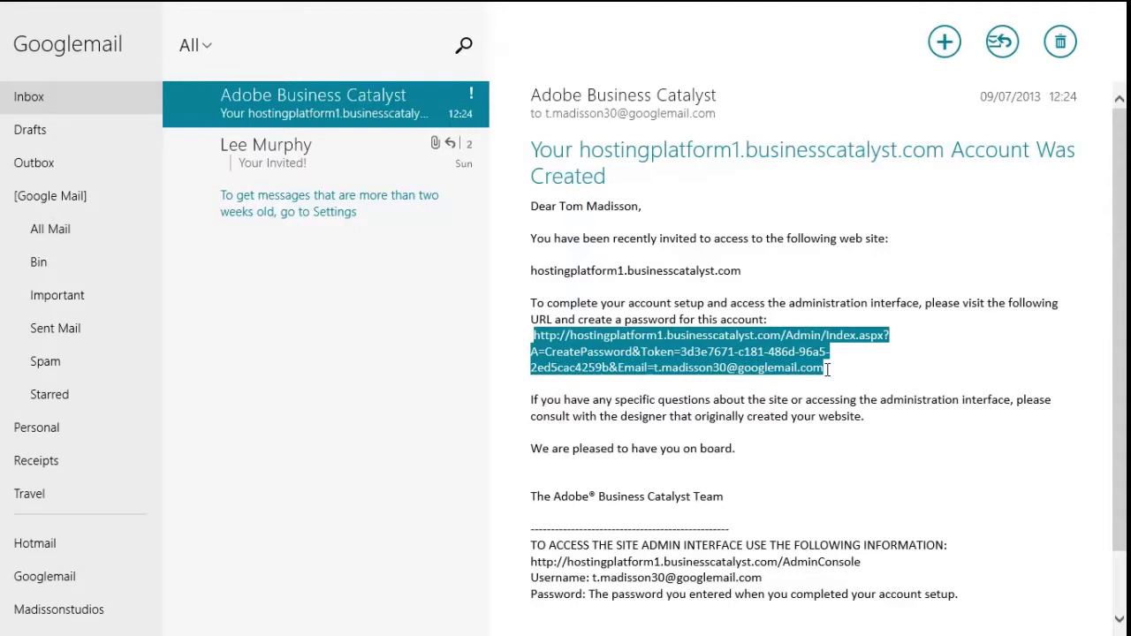
pyautogui.rightClick(771, 369)
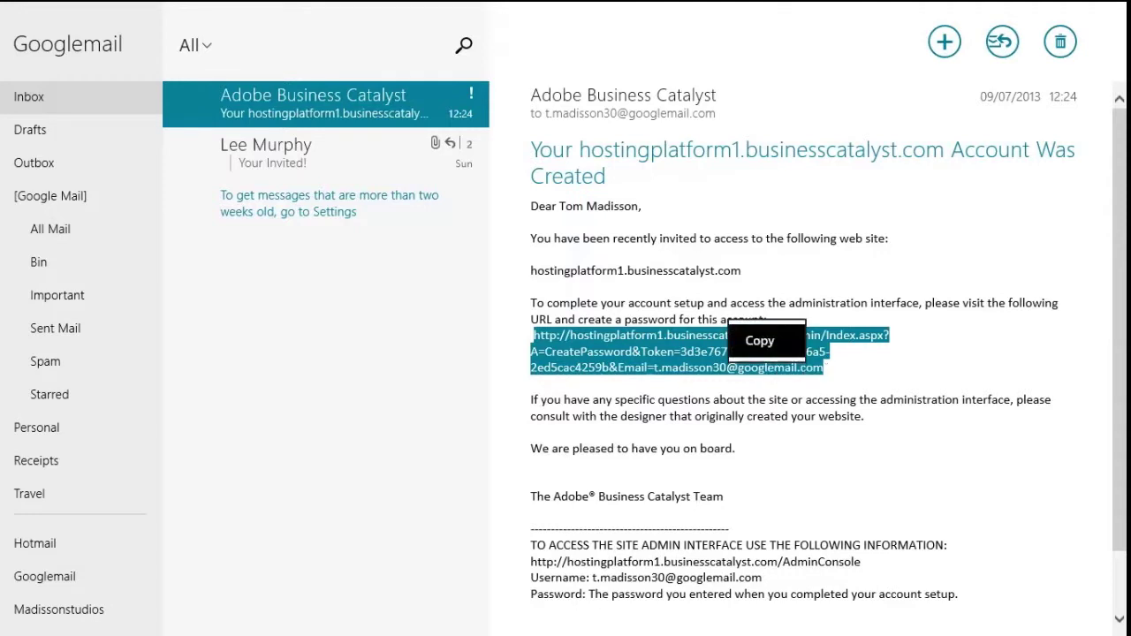
pyautogui.click(759, 341)
pyautogui.hotkey('alt', 'Tab')
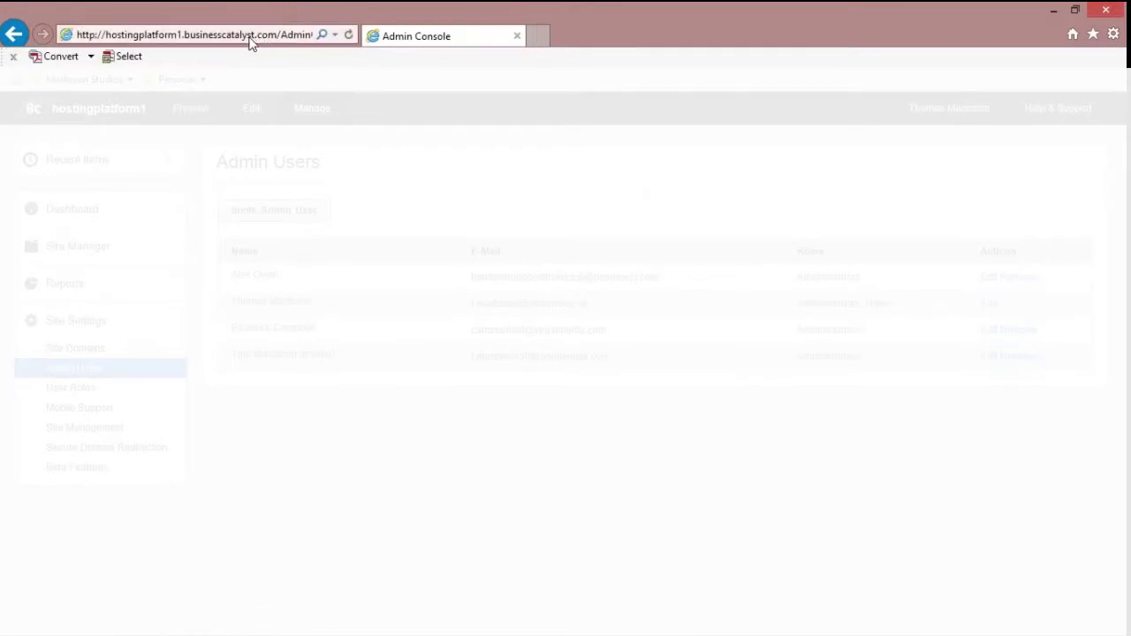
# Open the copied setup link in a new tab and enter a new account password.
pyautogui.click(538, 38)
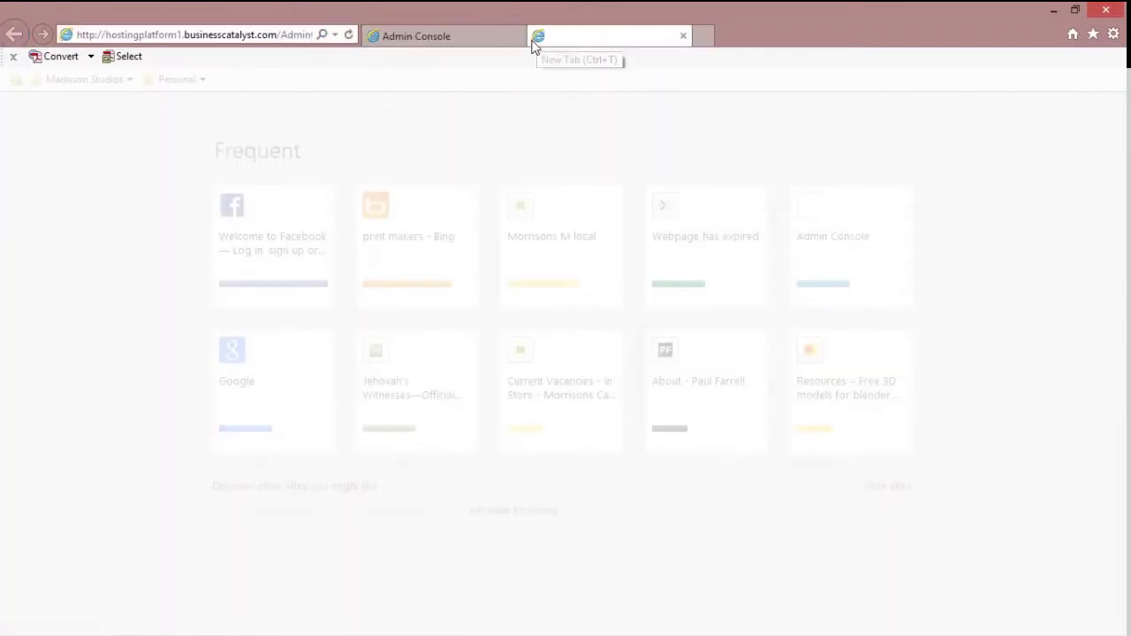
pyautogui.rightClick(240, 38)
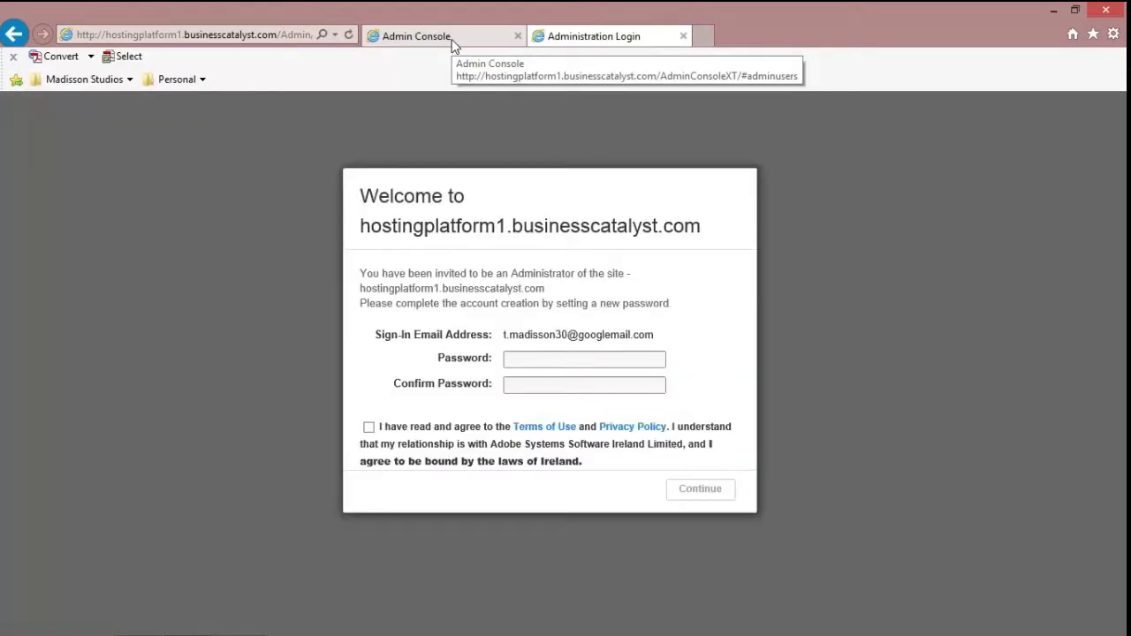
pyautogui.click(535, 360)
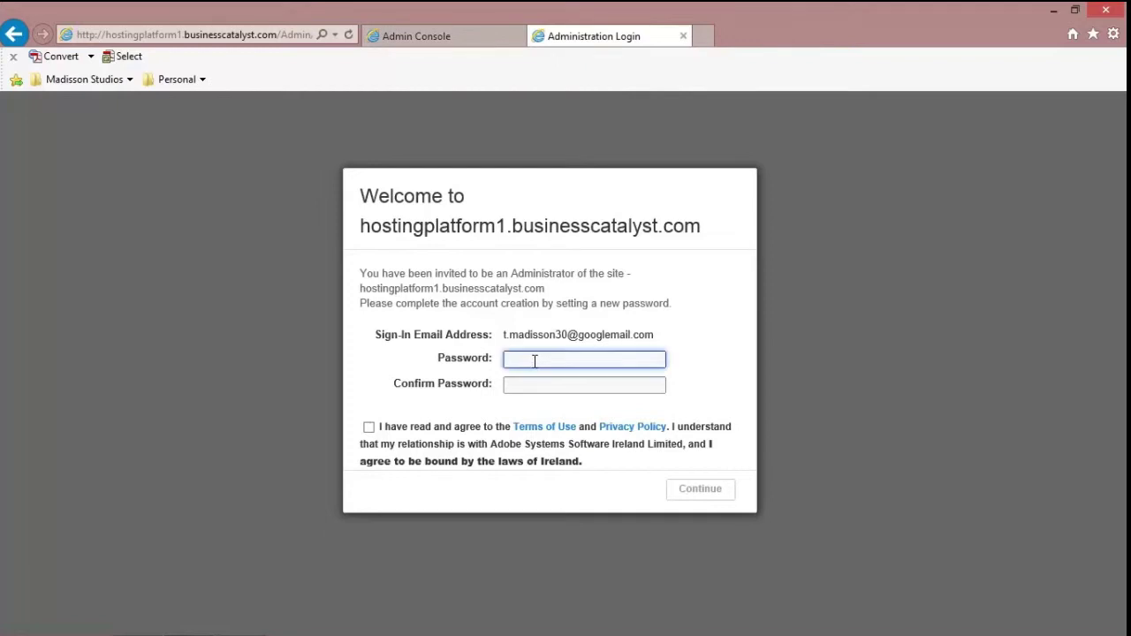
pyautogui.write('••')
pyautogui.press('Tab')
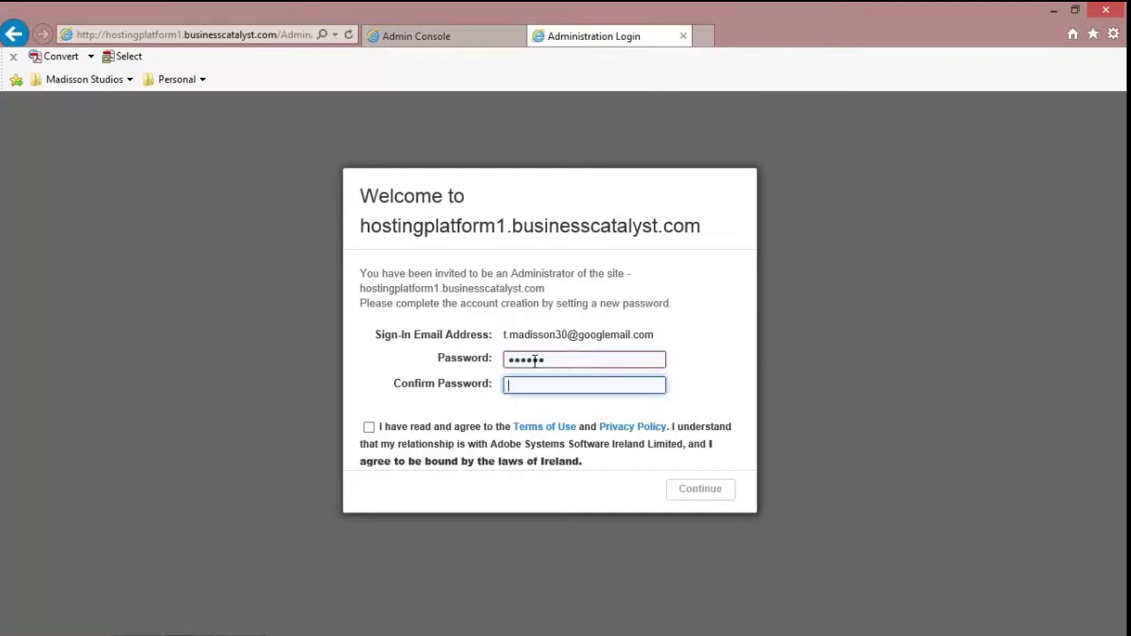
pyautogui.write('•••••')
# Make the password and confirmation match, accept the Terms of Use, and submit the account.
pyautogui.click(540, 358)
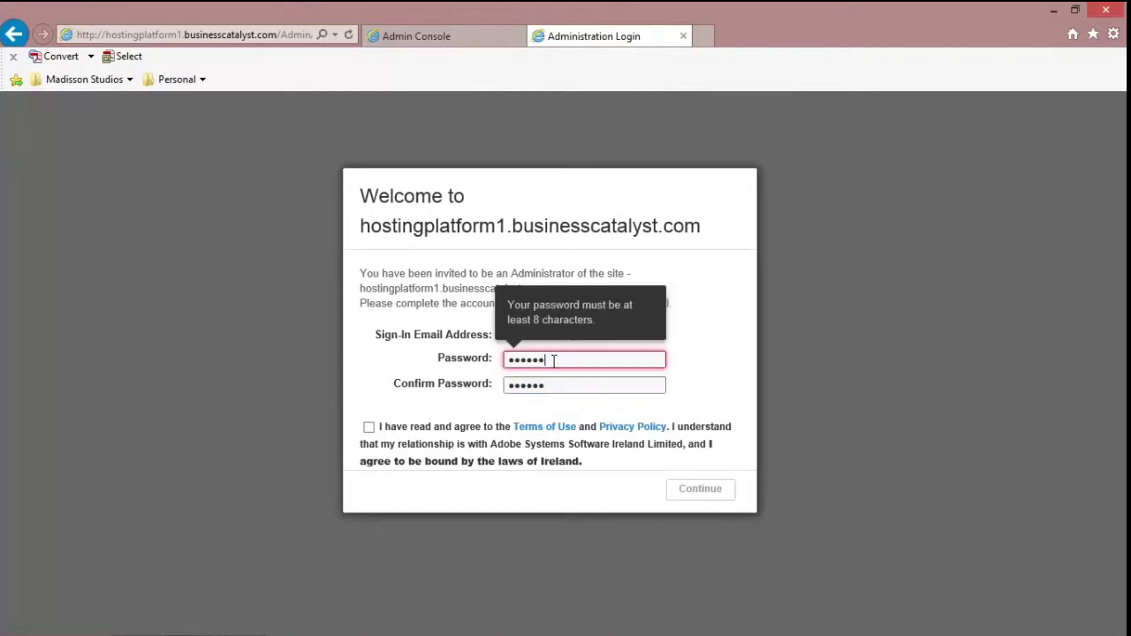
pyautogui.write('•••••')
pyautogui.click(565, 385)
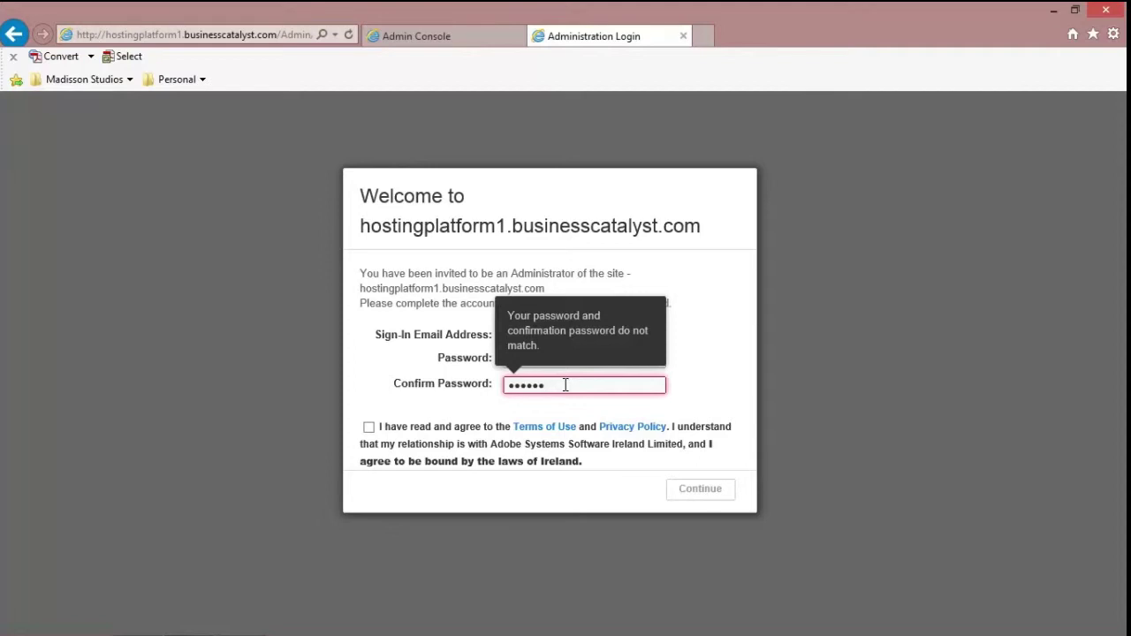
pyautogui.write('•')
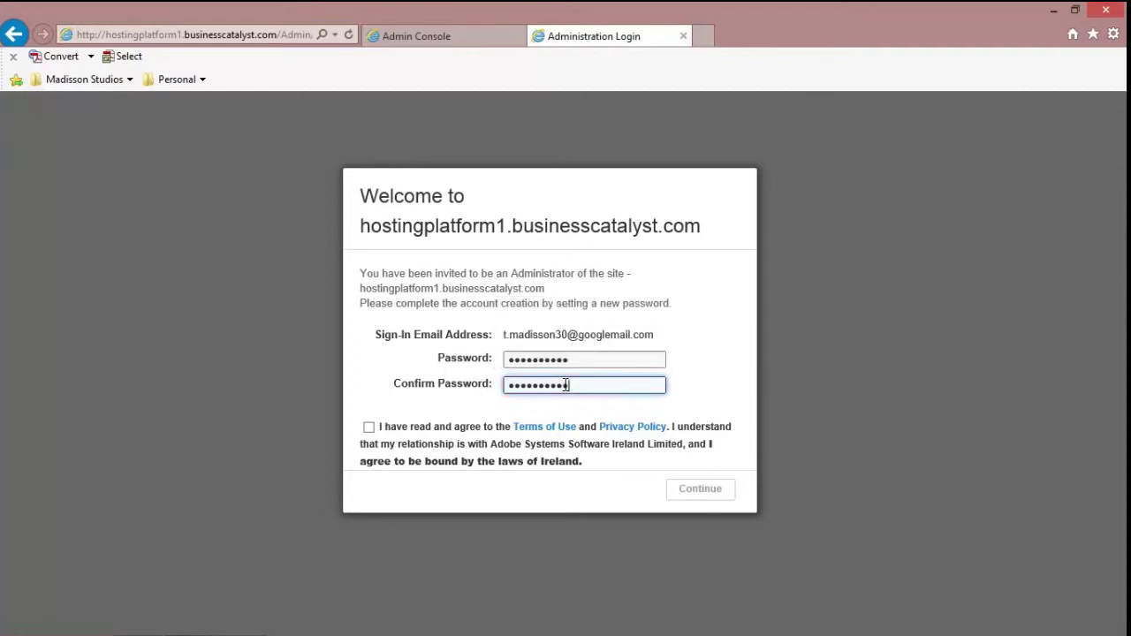
pyautogui.click(369, 427)
pyautogui.click(698, 500)
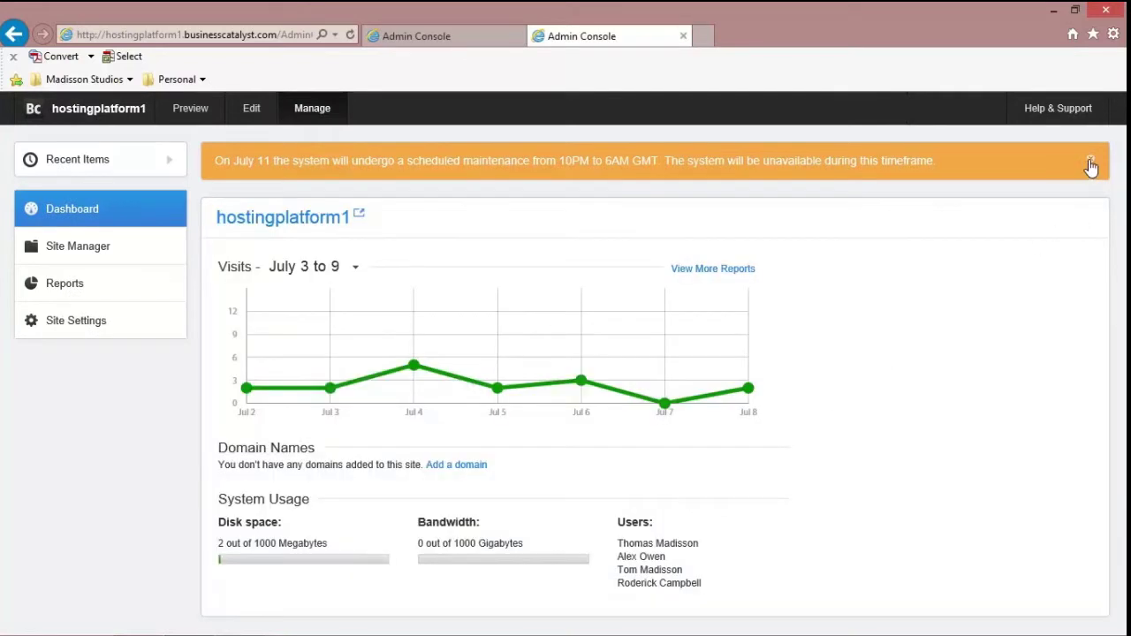
# Dismiss the maintenance notice, enter Edit mode, and open the 'More than just any club!' text block.
pyautogui.click(1092, 166)
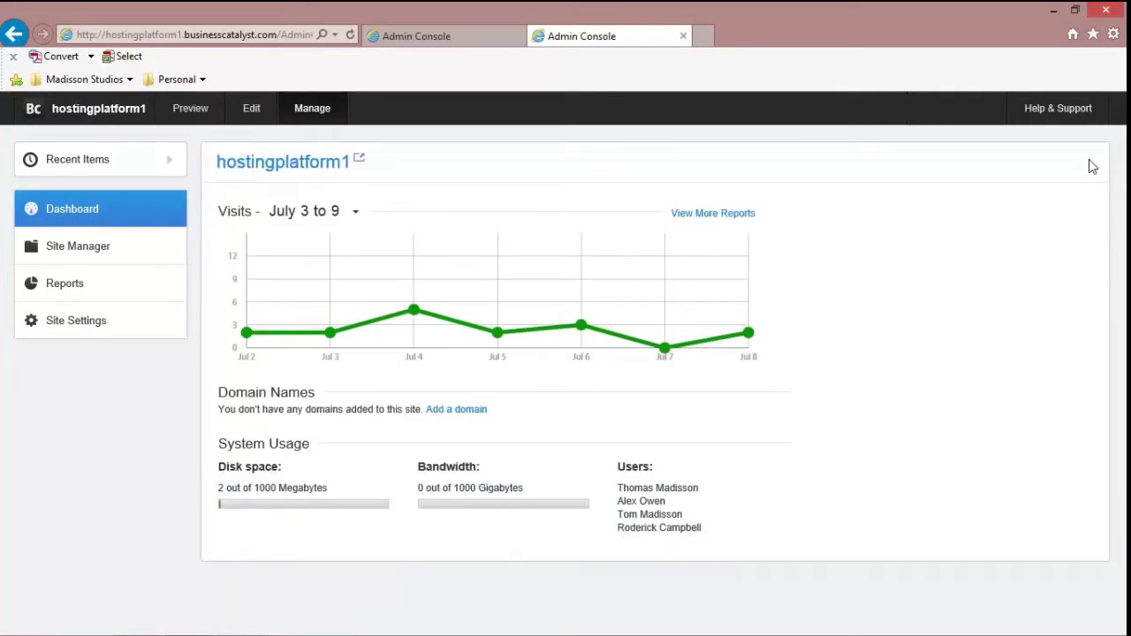
pyautogui.click(255, 111)
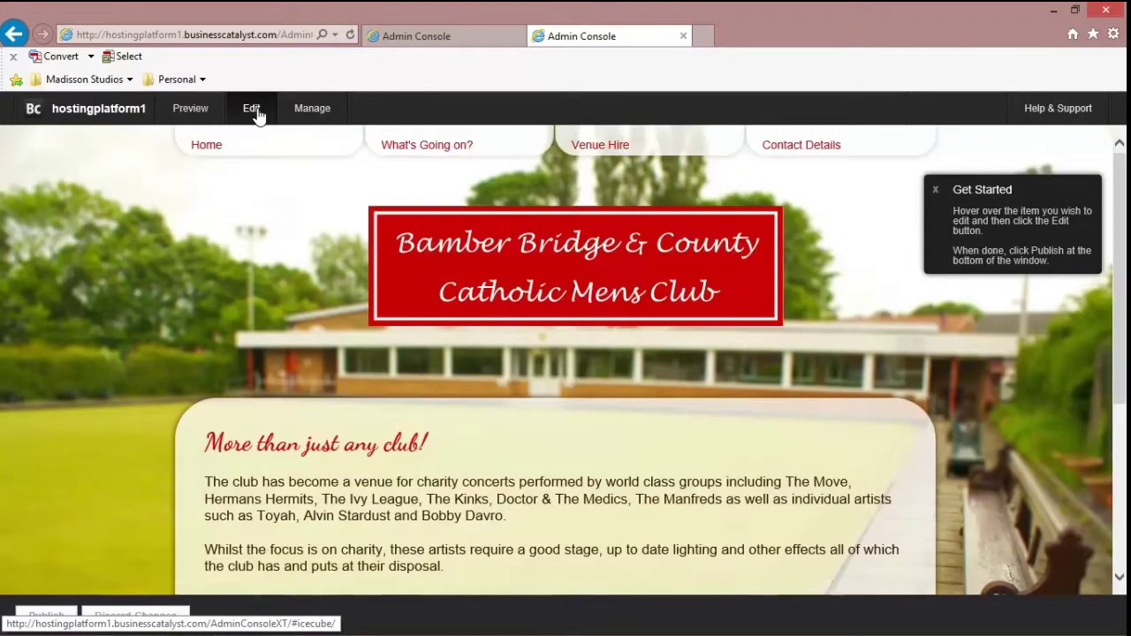
pyautogui.moveTo(521, 298)
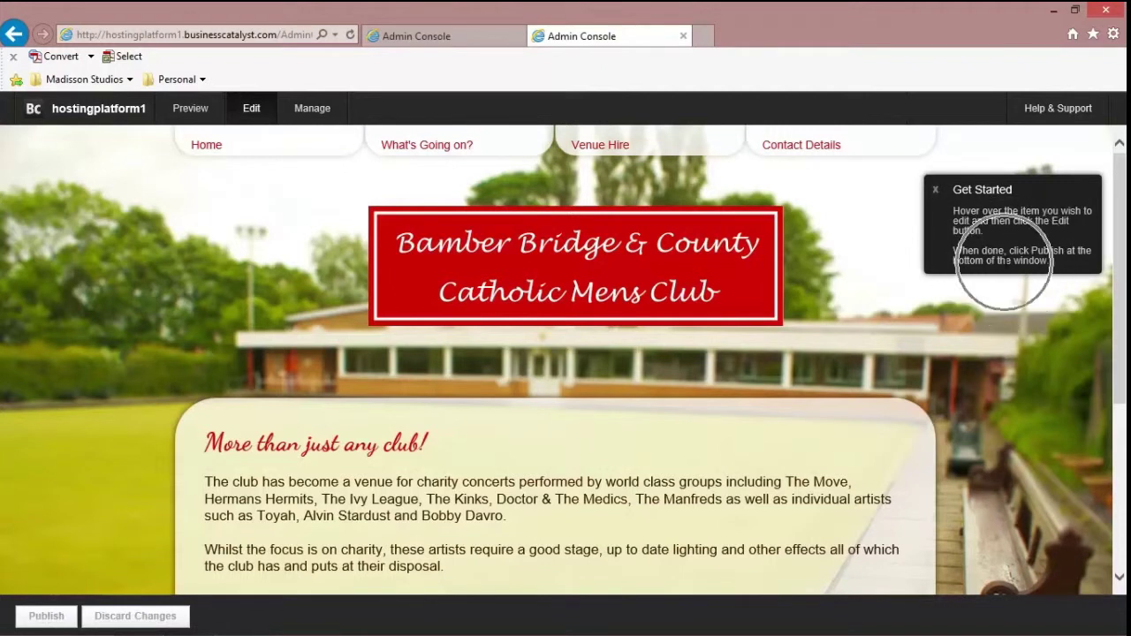
pyautogui.click(937, 200)
pyautogui.scroll(-2, 1118, 212)
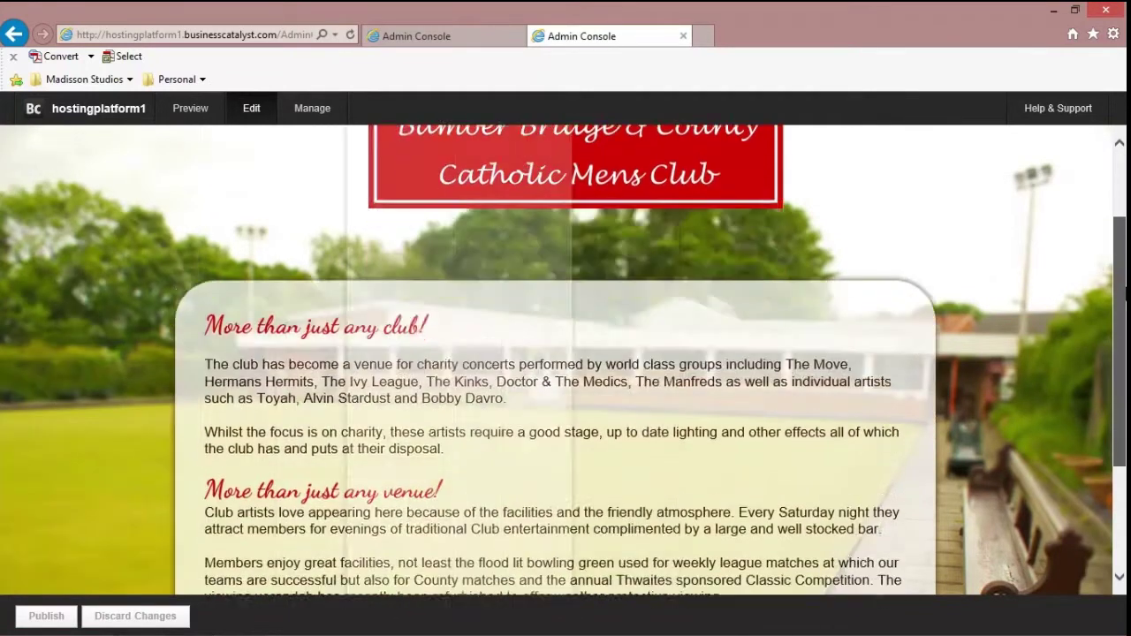
pyautogui.scroll(-1, 565, 354)
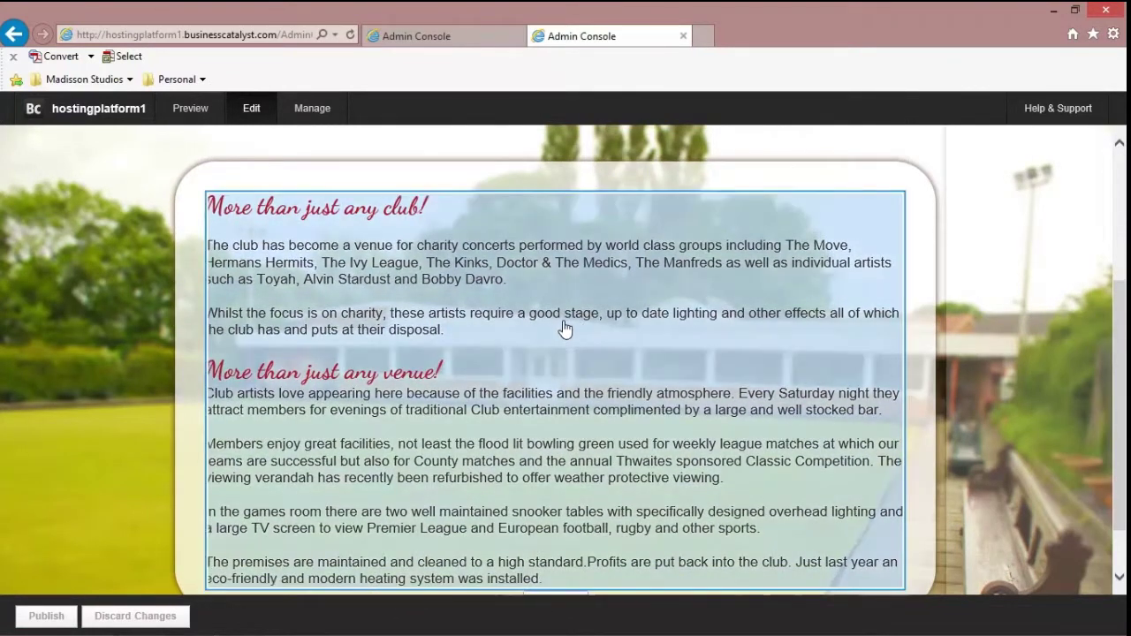
pyautogui.click(487, 285)
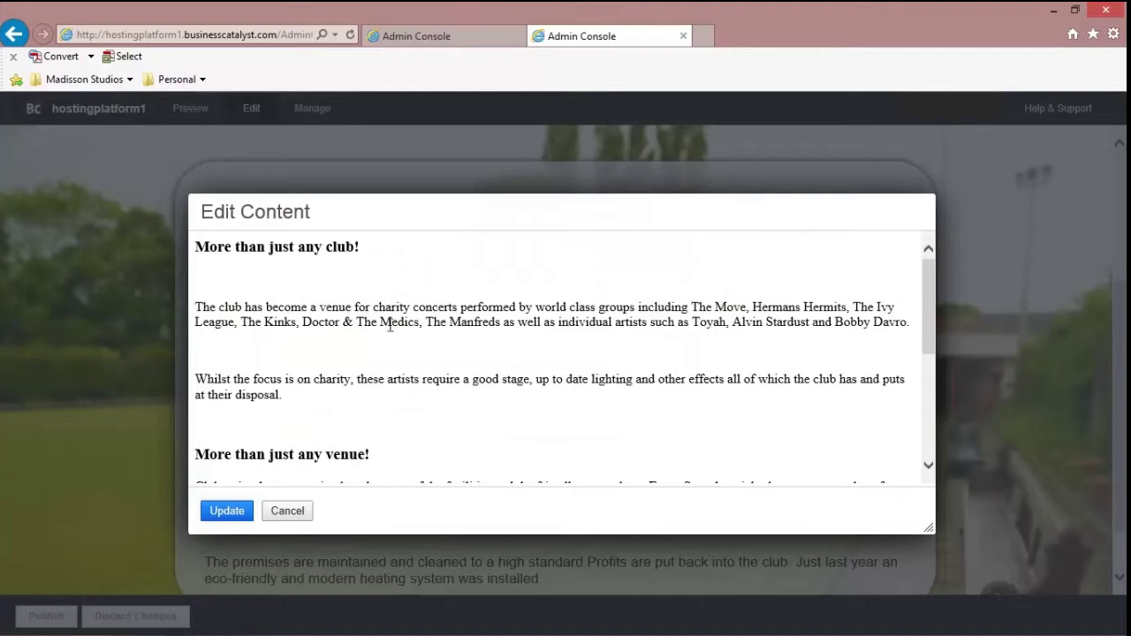
# Append ' :)' to the 'More than just any venue!' heading and update the page.
pyautogui.click(373, 454)
pyautogui.write(':')
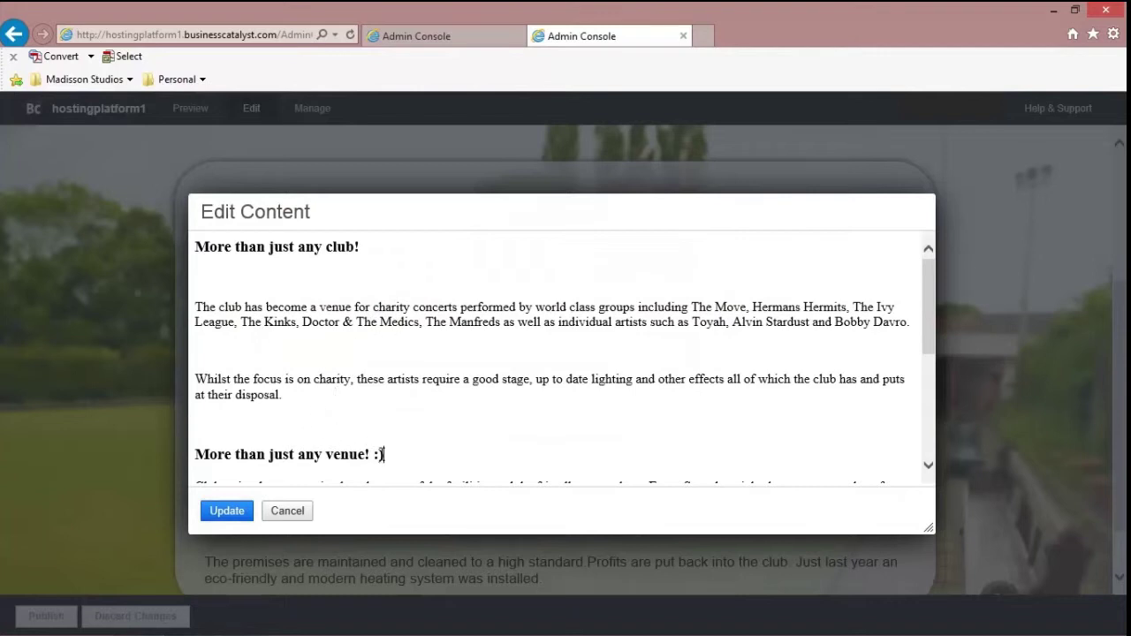
pyautogui.click(239, 510)
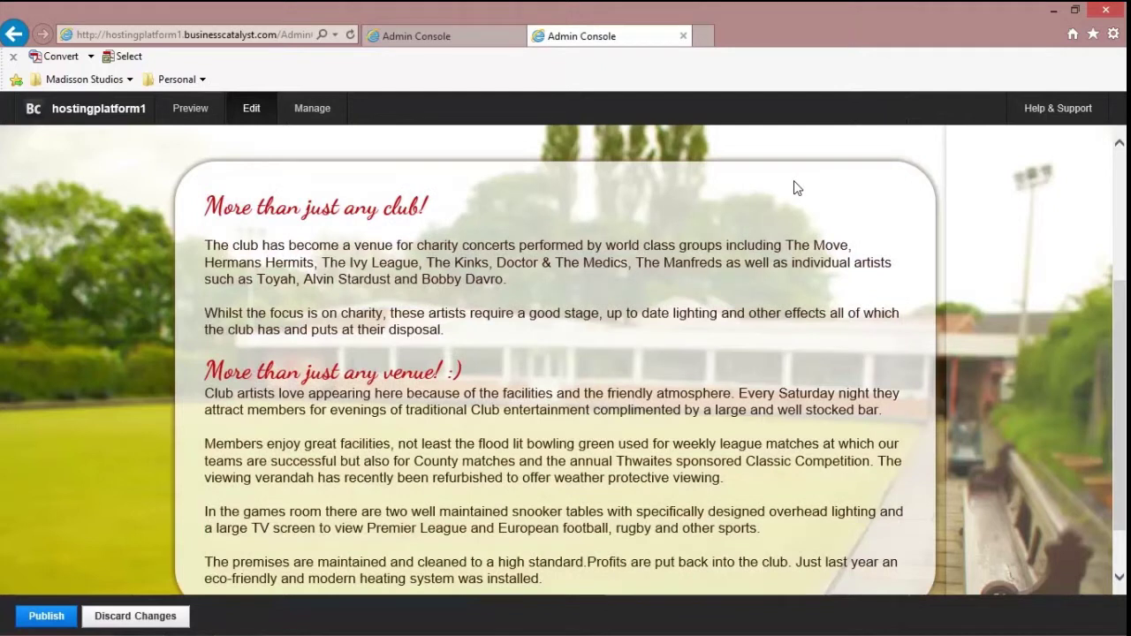
pyautogui.moveTo(1123, 305); pyautogui.dragTo(1124, 158)
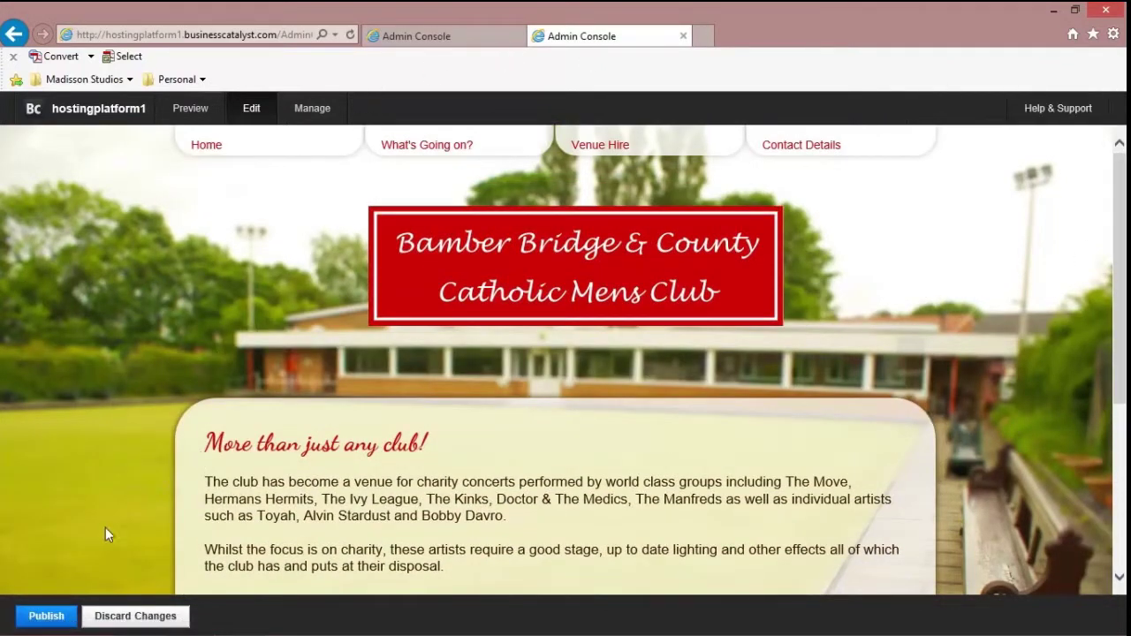
# Discard the unpublished smiley edit and confirm the discard.
pyautogui.click(125, 623)
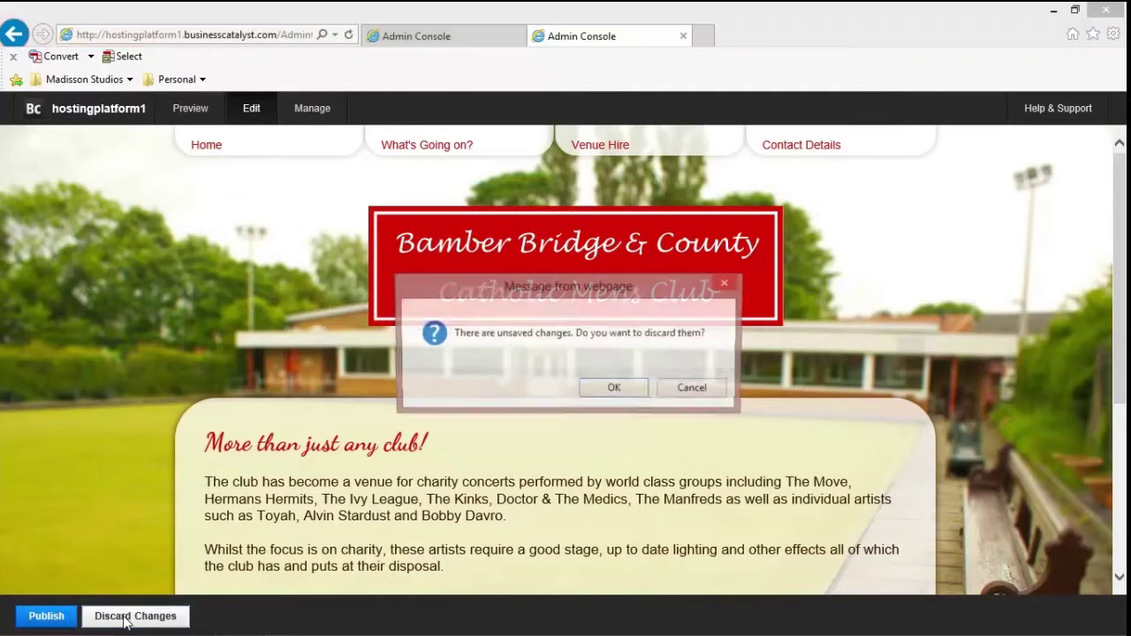
pyautogui.click(609, 394)
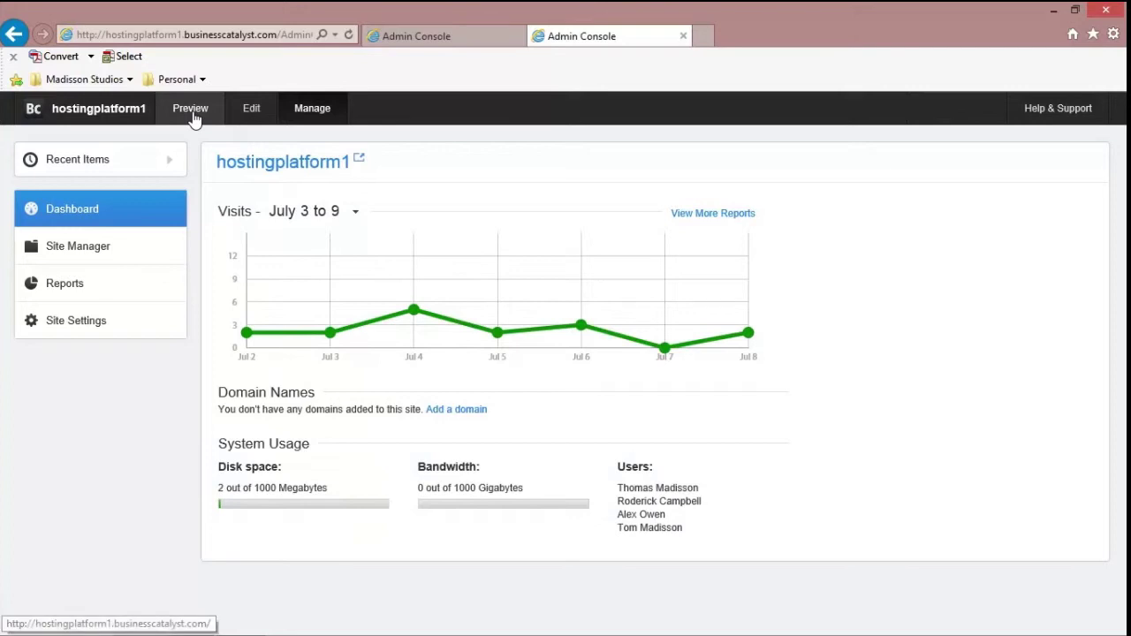
# Preview the Bamber Bridge club home page in a new tab, then show the Windows taskbar.
pyautogui.click(193, 113)
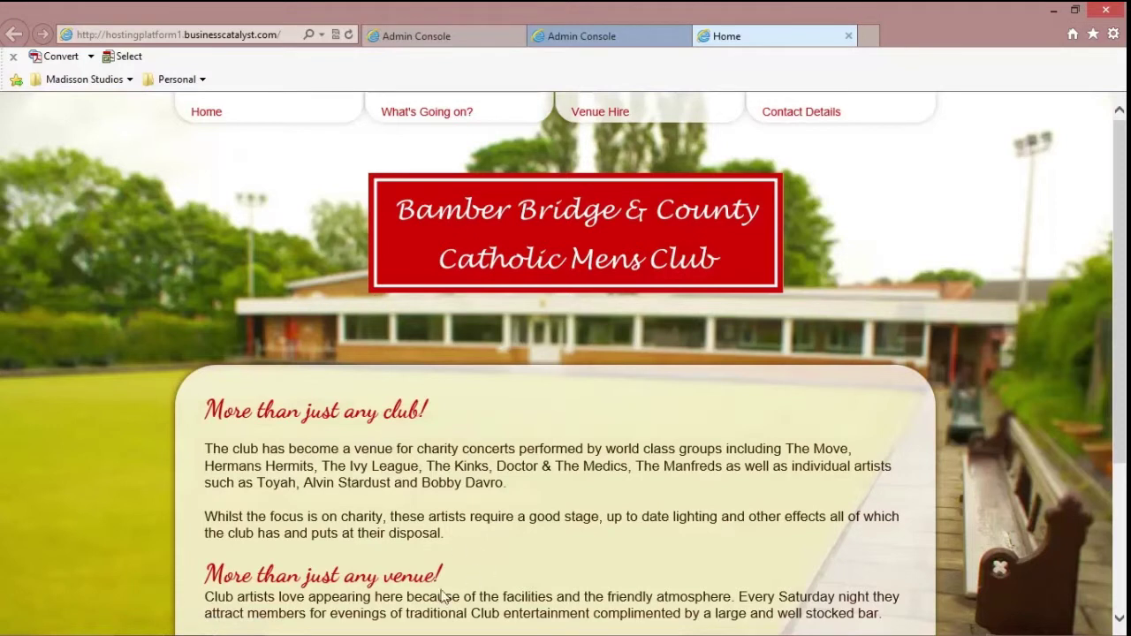
pyautogui.moveTo(1119, 190); pyautogui.dragTo(1123, 159)
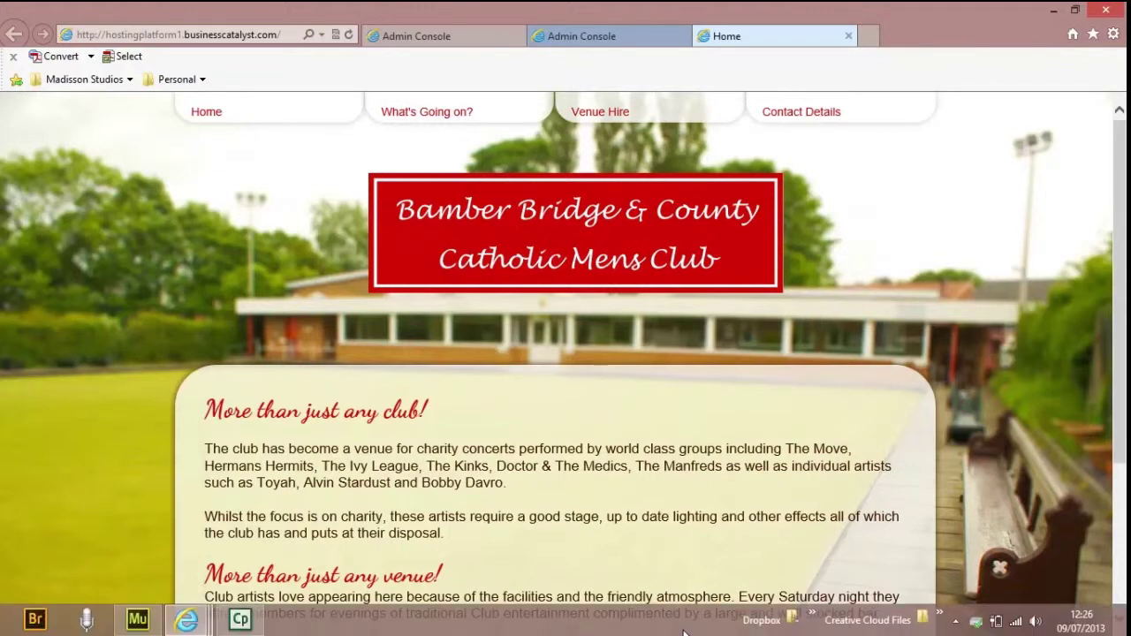
pyautogui.click(680, 632)
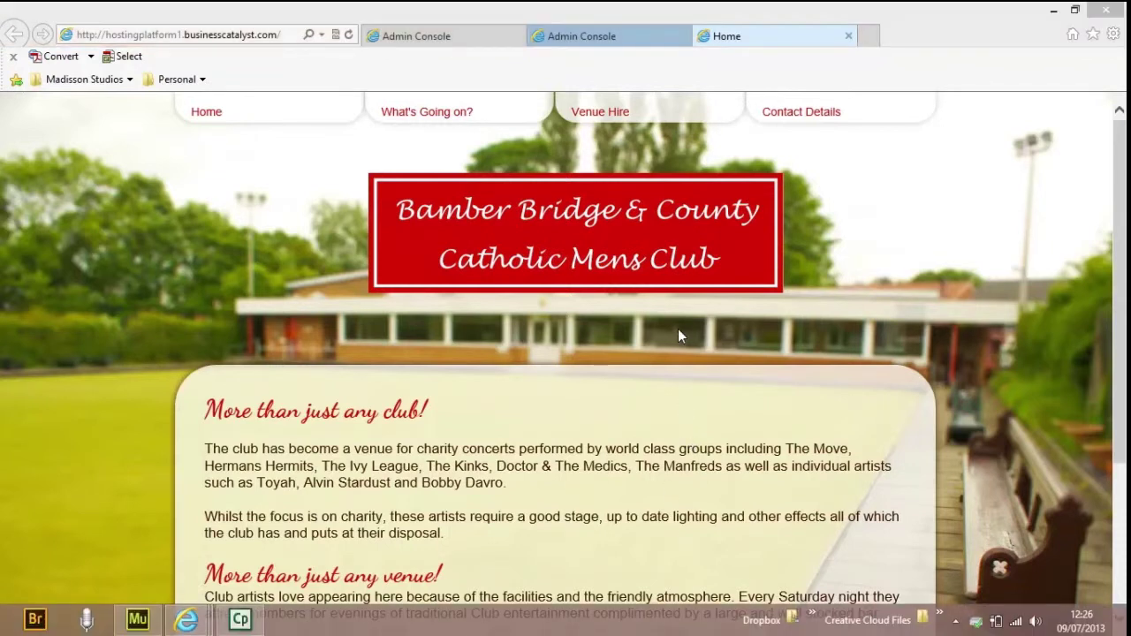